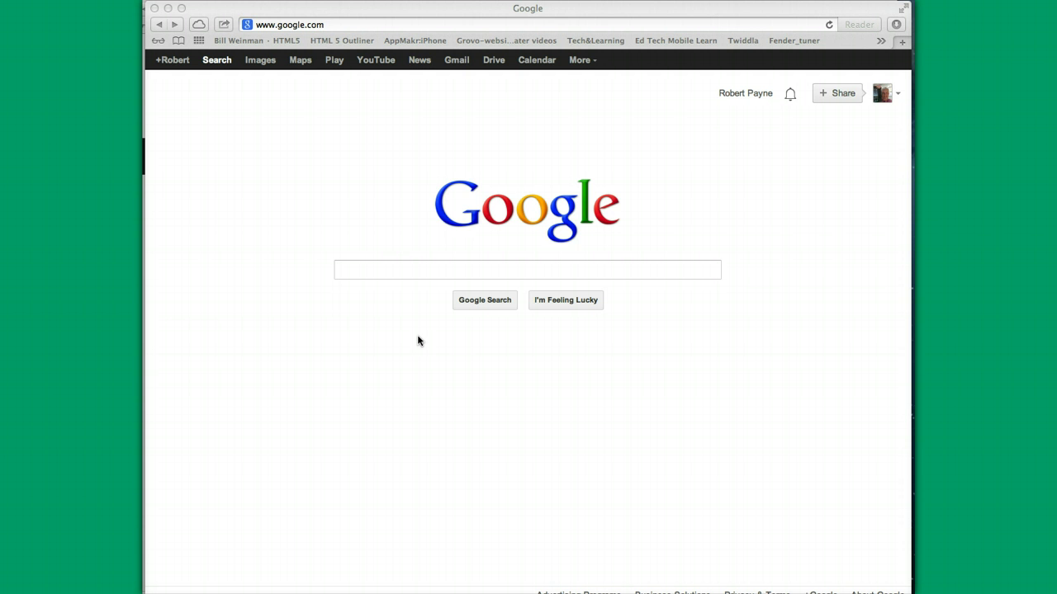
left_click(433, 336)
left_click(494, 64)
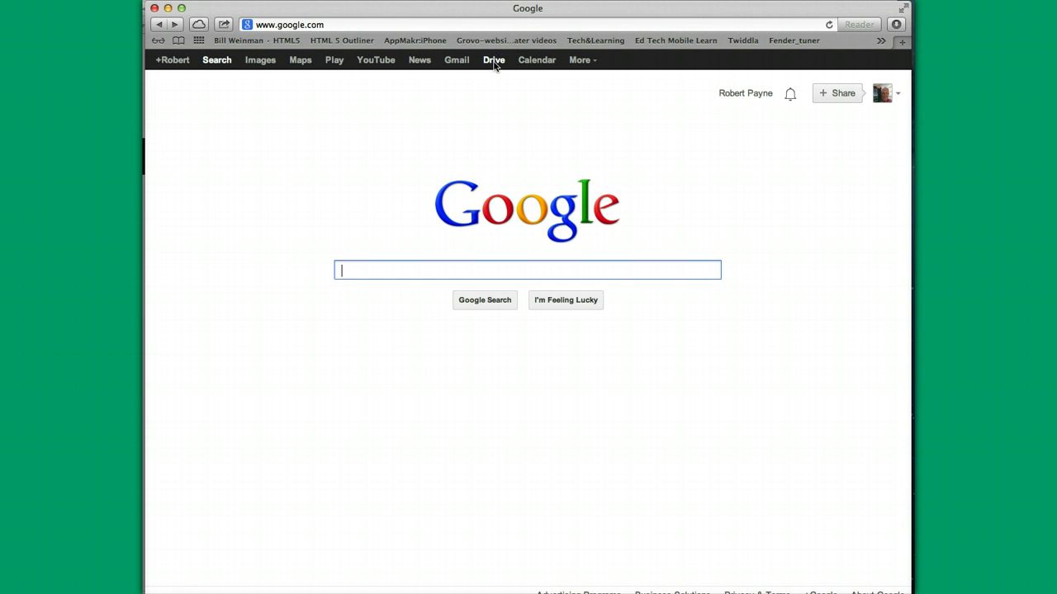
Step: Go to My Drive, which lists the Baker College, Bob's, Ed Tech and UNK-stuff folders
left_click(494, 63)
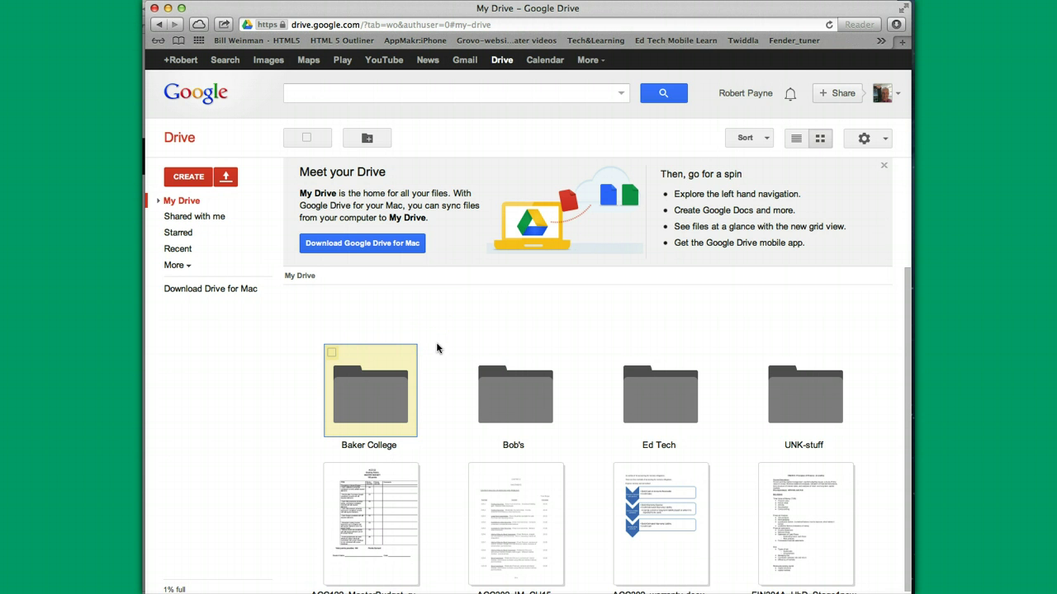
left_click(592, 209)
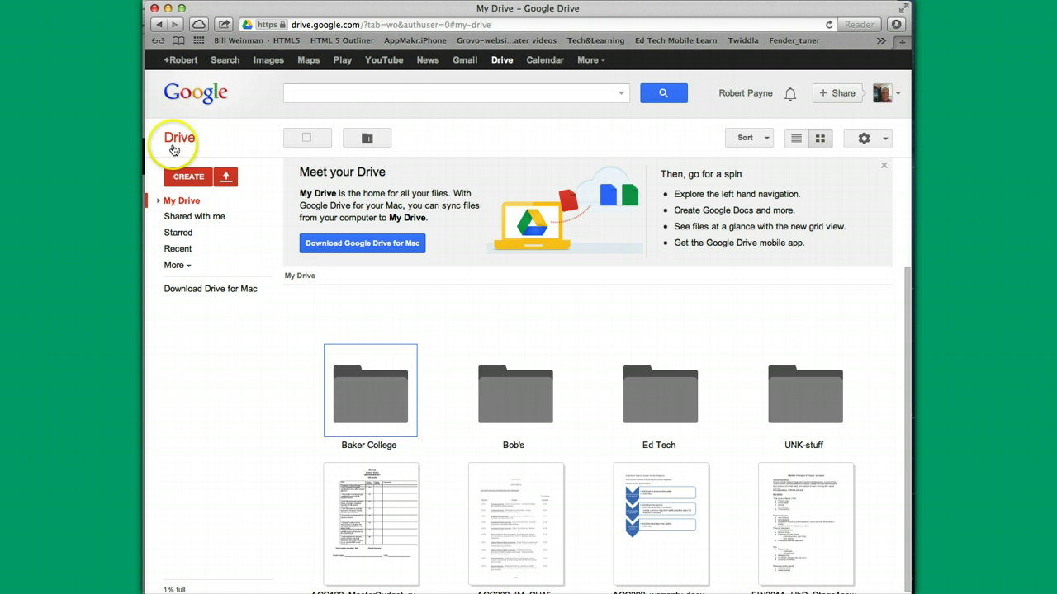
Step: Open the Gmail inbox in a new tab, then return to My Drive
left_click(464, 64)
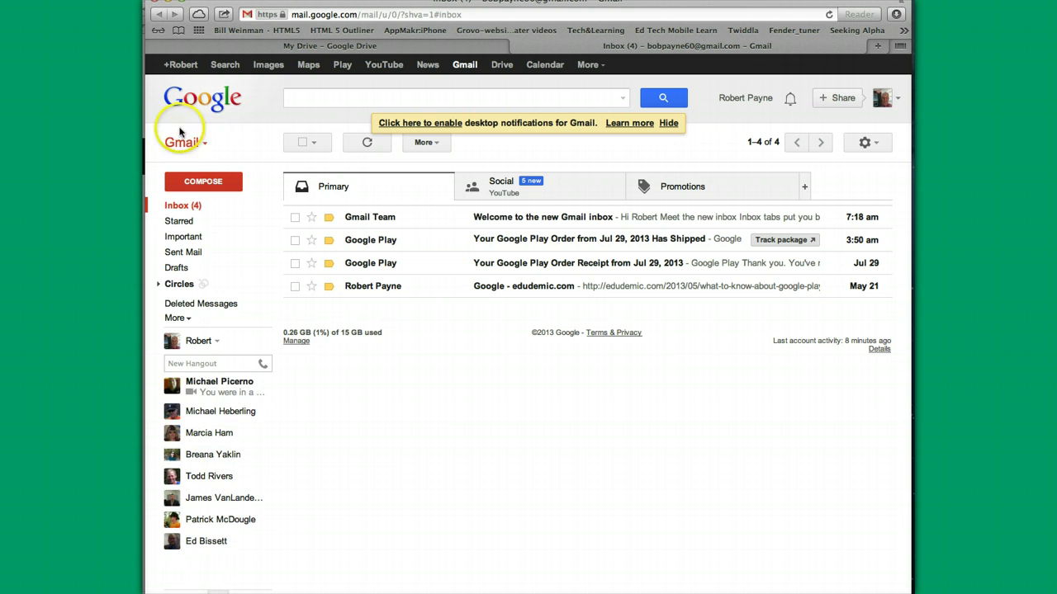
left_click(502, 70)
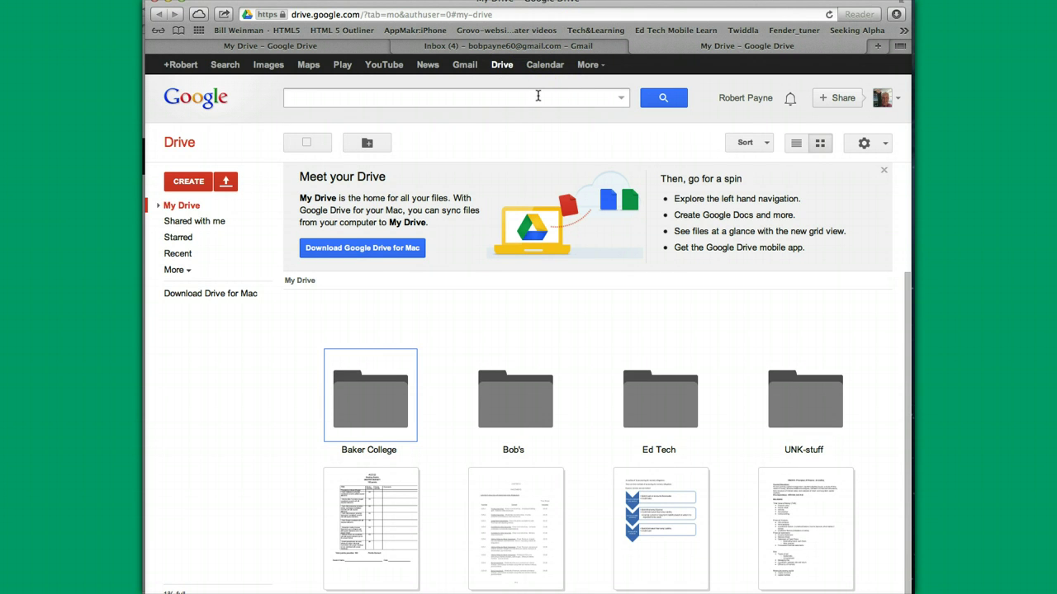
left_click(508, 132)
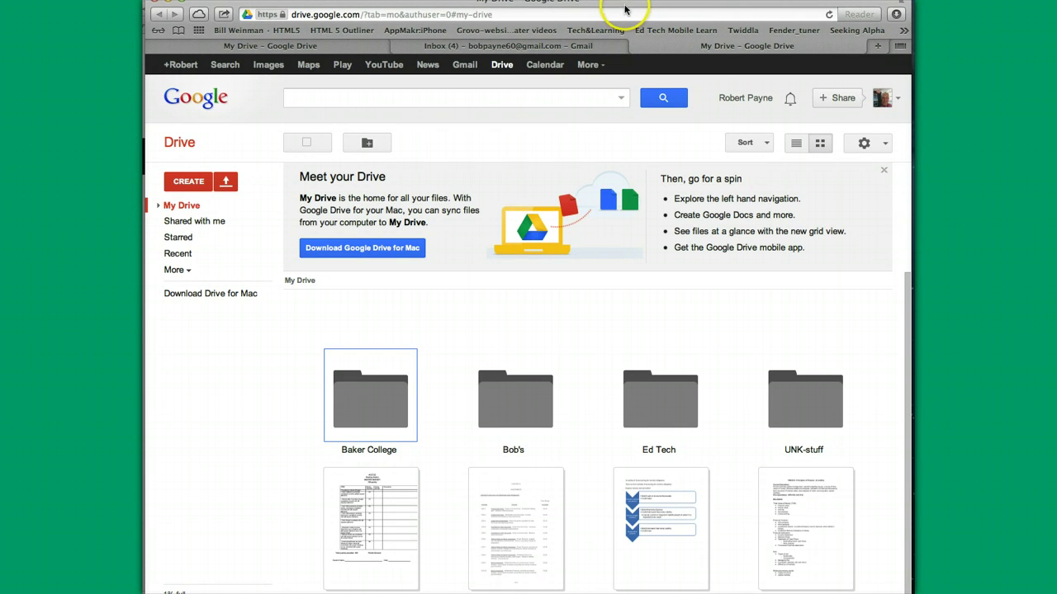
left_click_drag(625, 9, 625, 17)
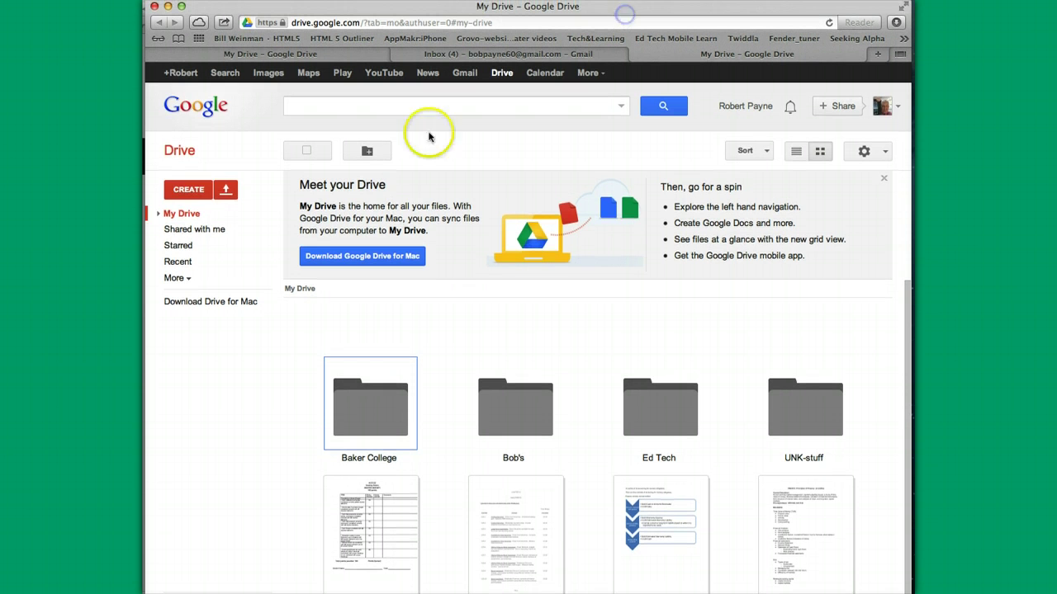
left_click(188, 192)
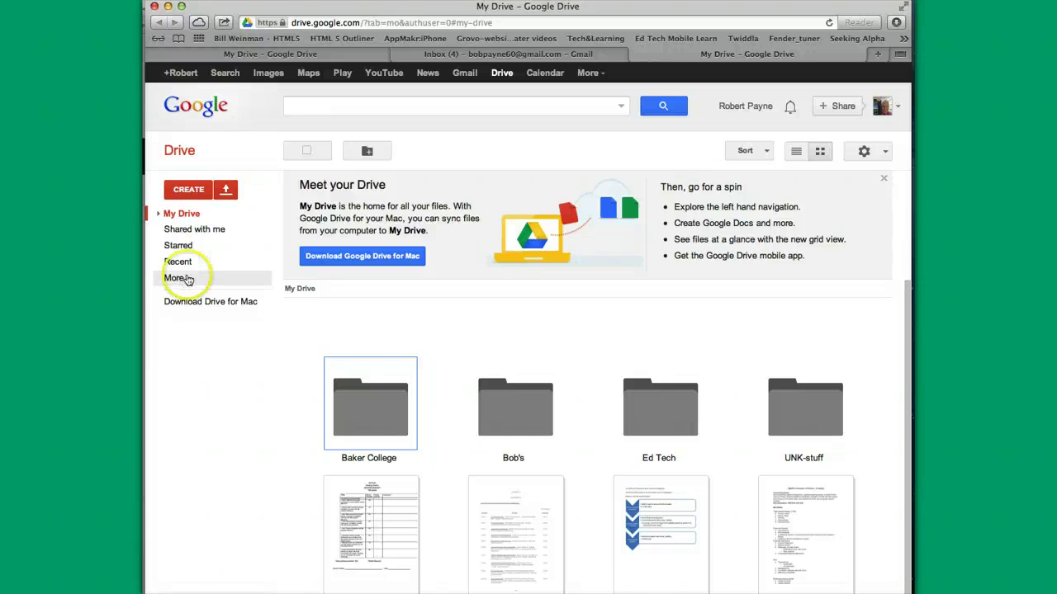
Step: Expand More in the left navigation to reveal Activity, All items and Trash
left_click(196, 190)
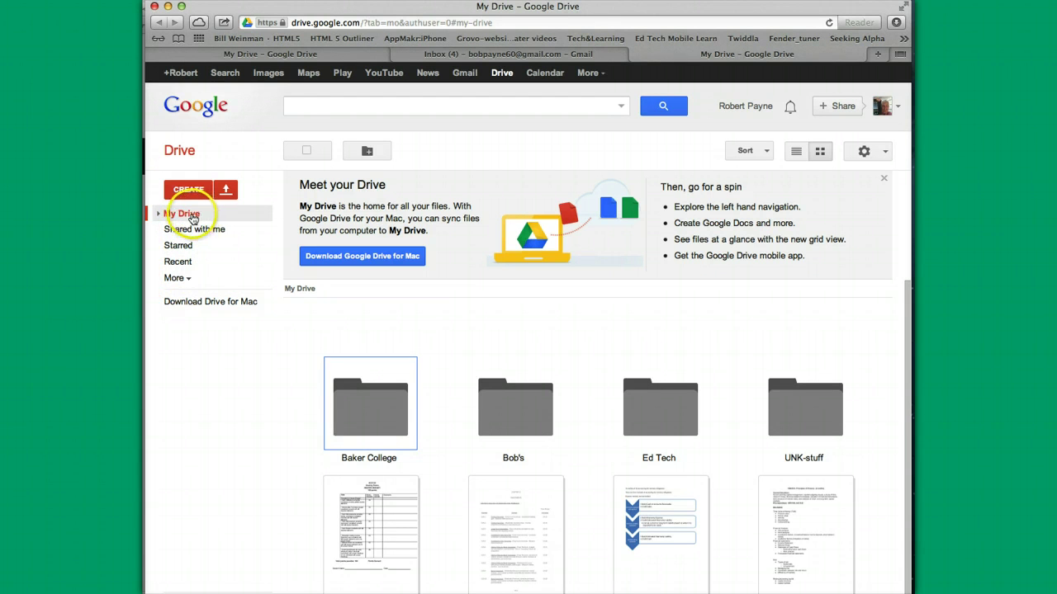
left_click(189, 282)
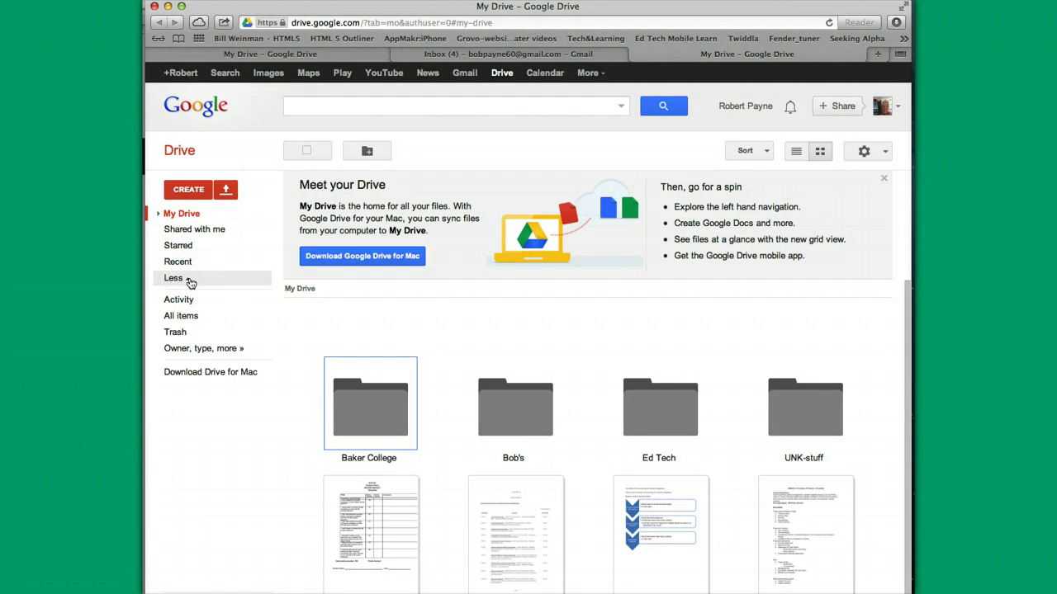
left_click(189, 280)
left_click(176, 281)
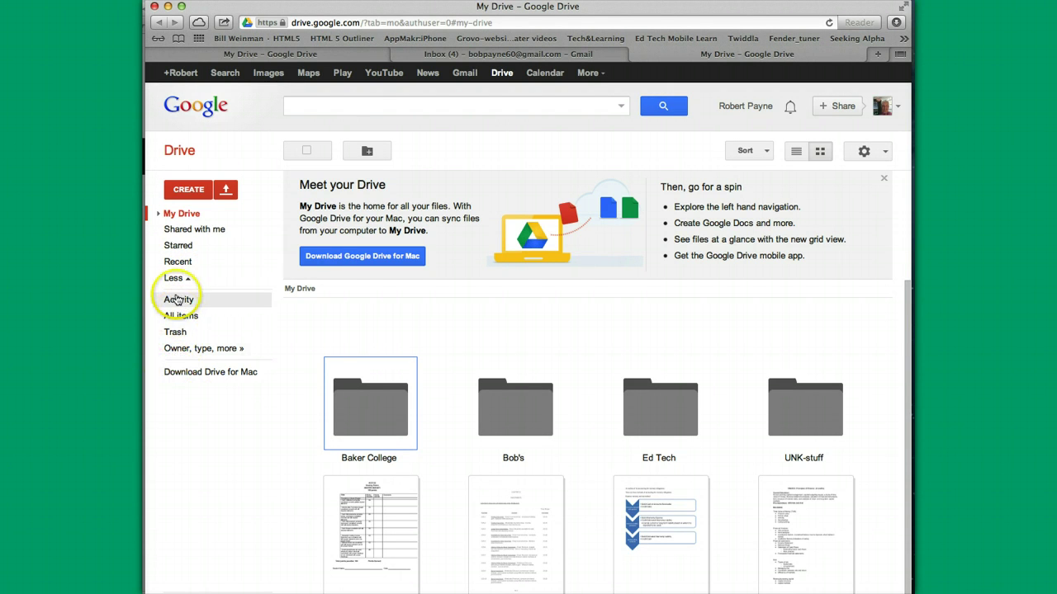
Step: Switch to the Activity view of recently modified files like ACC302_IM_CH15
left_click(180, 300)
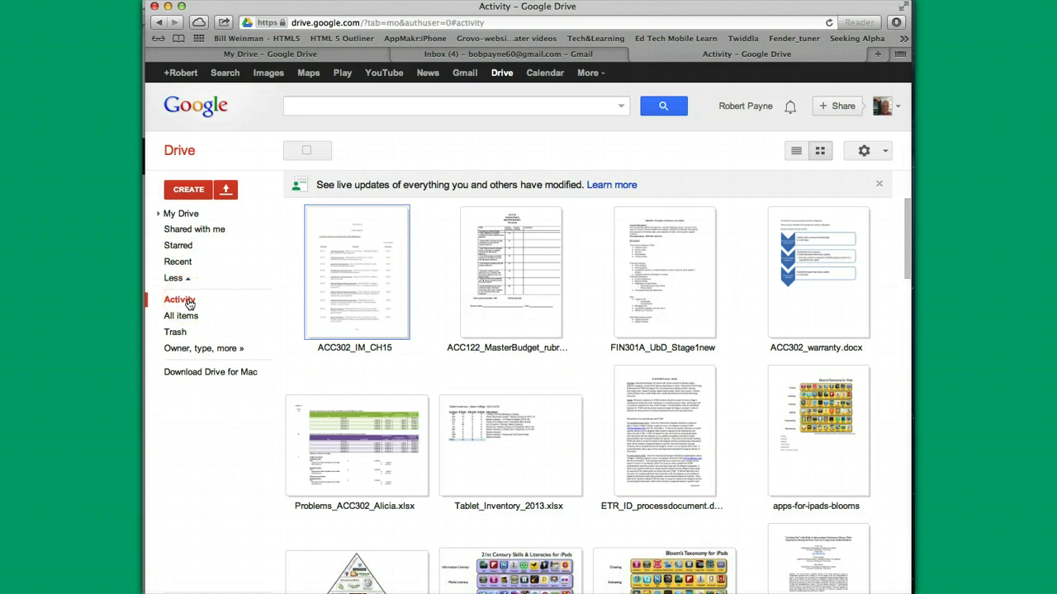
Step: Show the Upload dropdown offering Files and enable folder upload
left_click(227, 192)
left_click(227, 193)
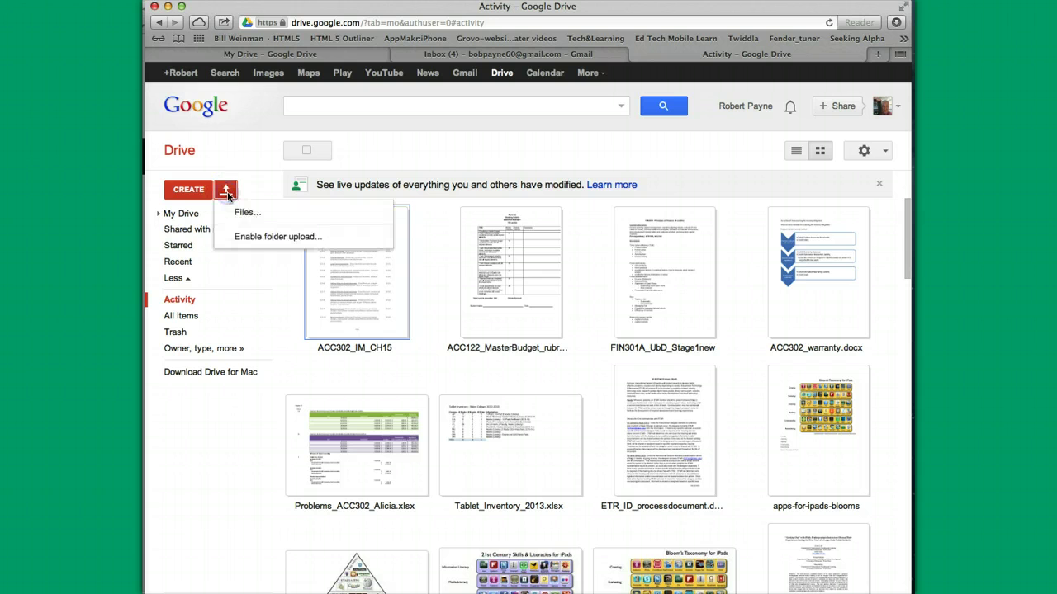
left_click(226, 214)
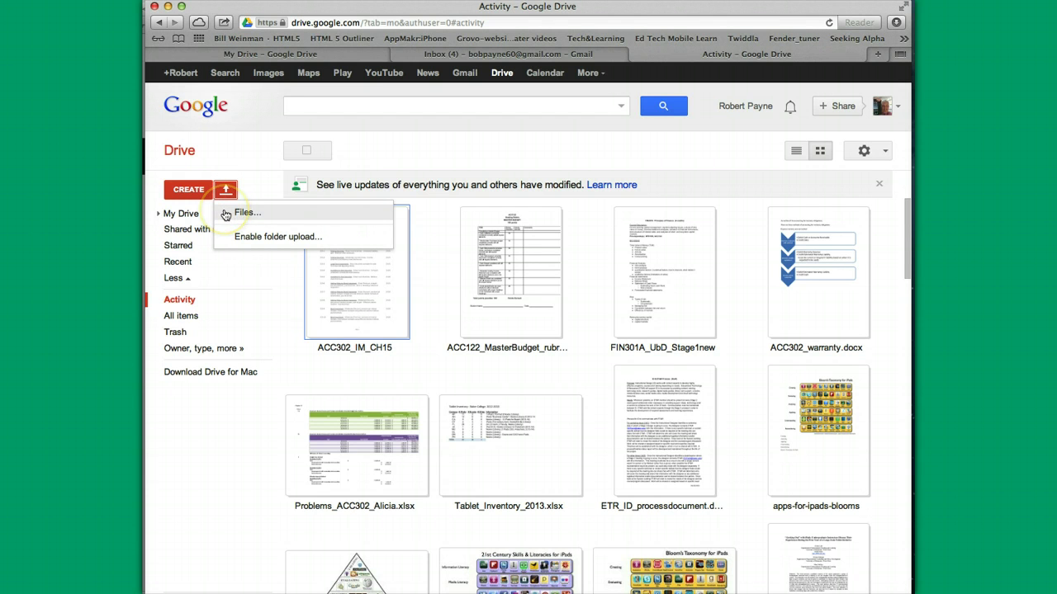
left_click(258, 238)
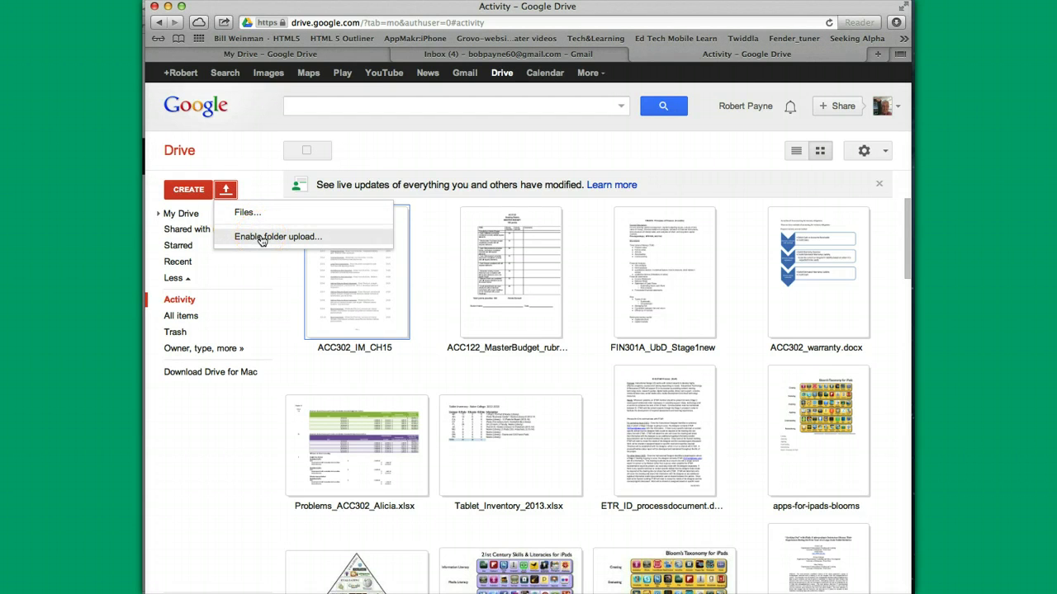
left_click(244, 215)
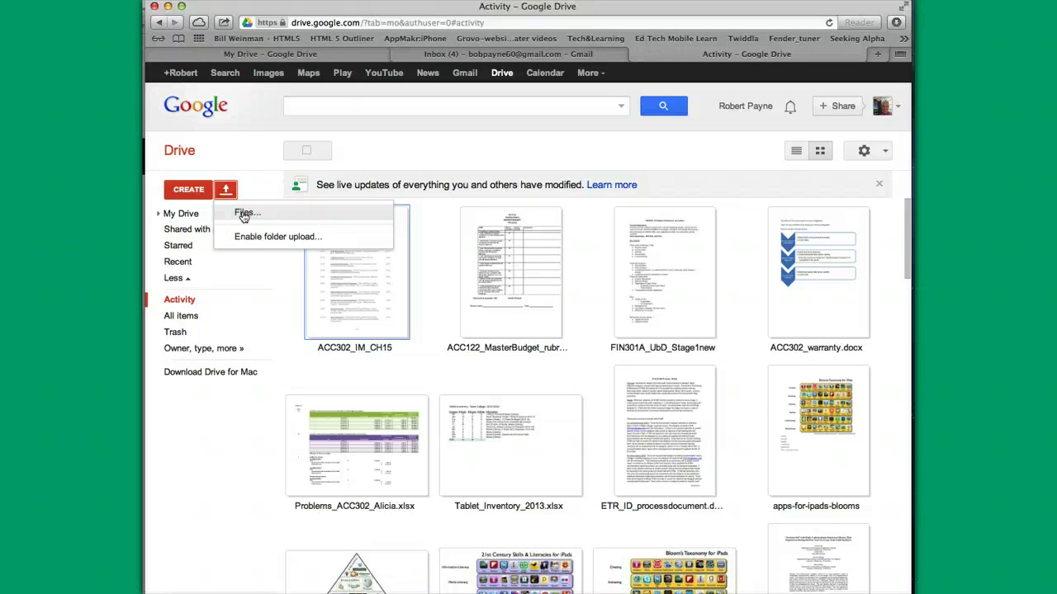
Step: Select FIN101-TVM.mp4 from the Documents folder in the upload file chooser
left_click(243, 215)
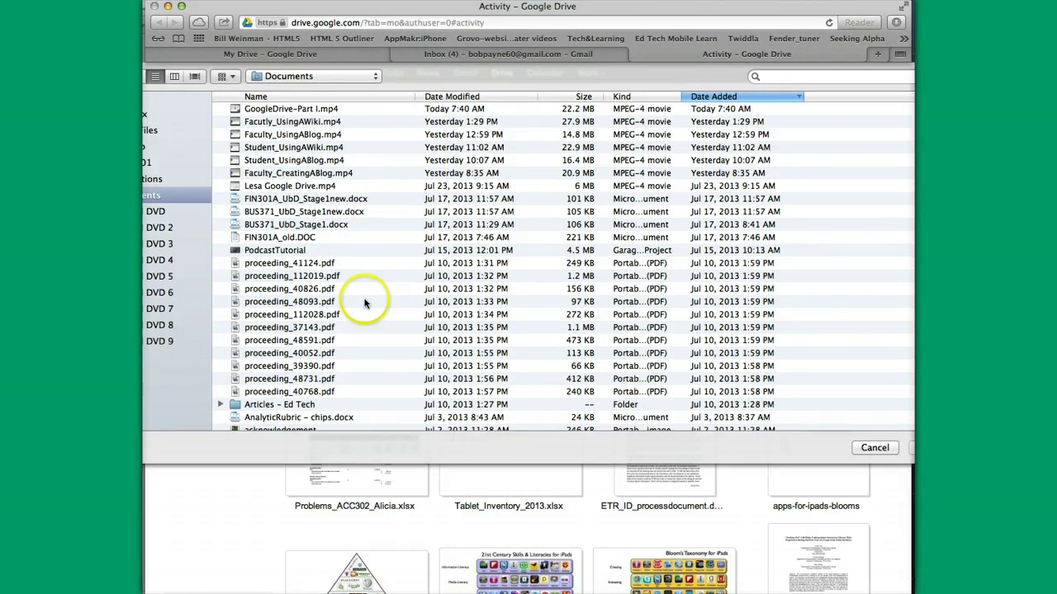
scroll(365, 304, "down", 5)
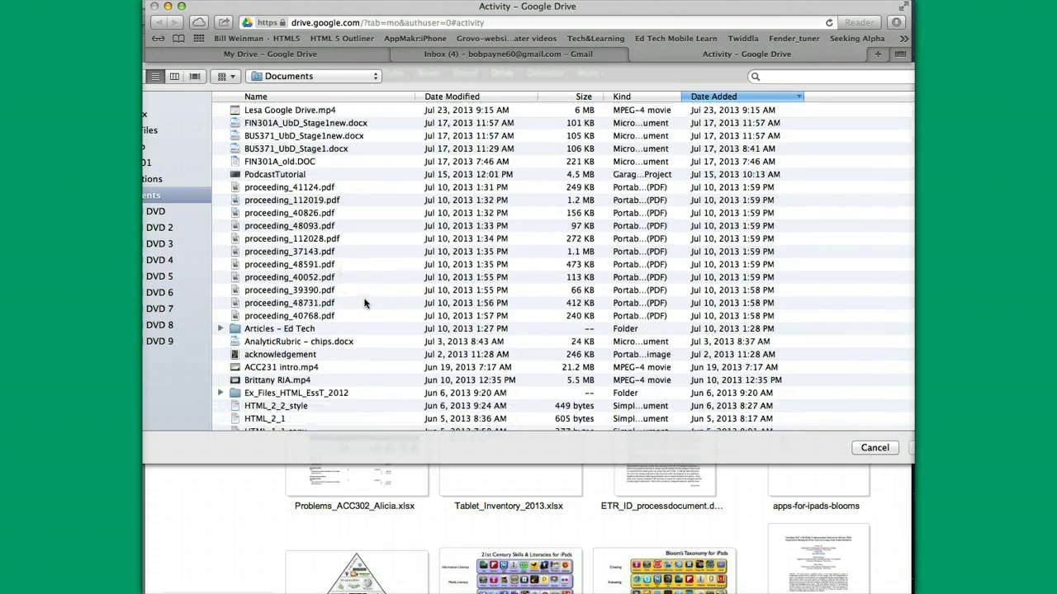
scroll(365, 303, "down", 10)
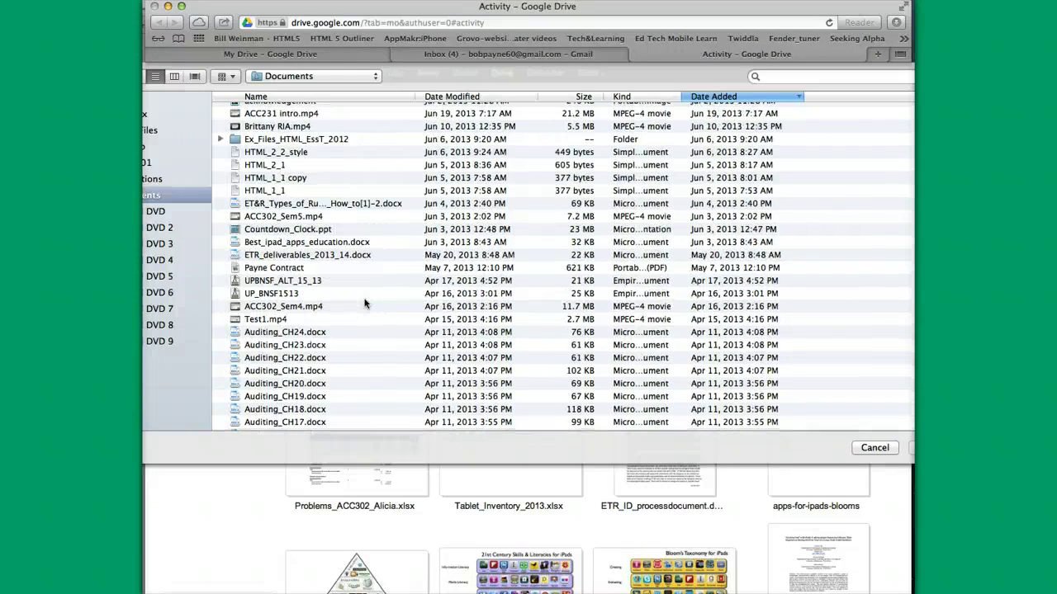
scroll(365, 304, "down", 3)
scroll(365, 304, "down", 1)
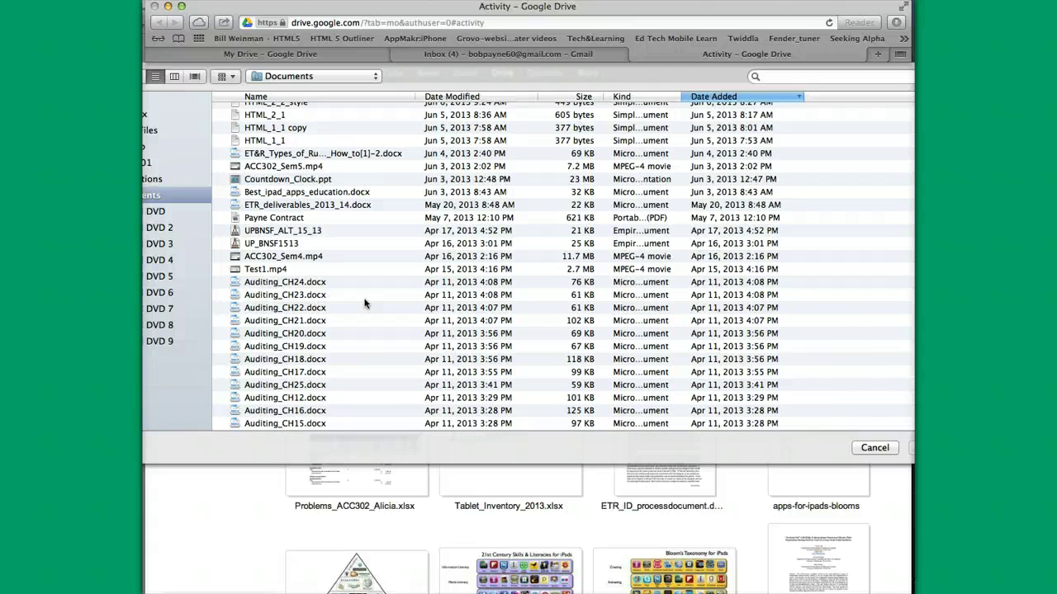
scroll(365, 303, "down", 10)
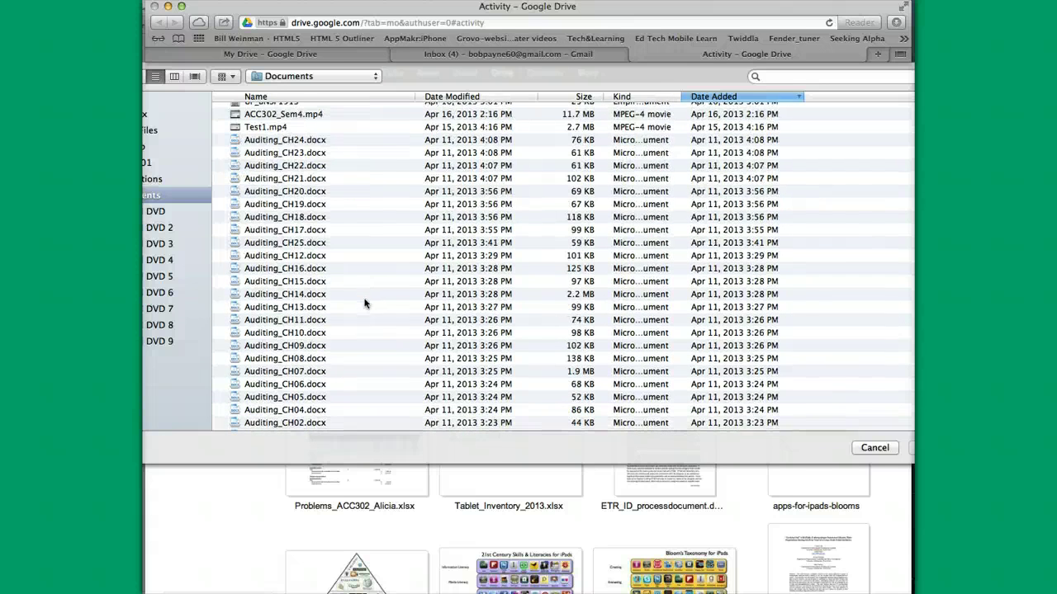
scroll(365, 304, "down", 3)
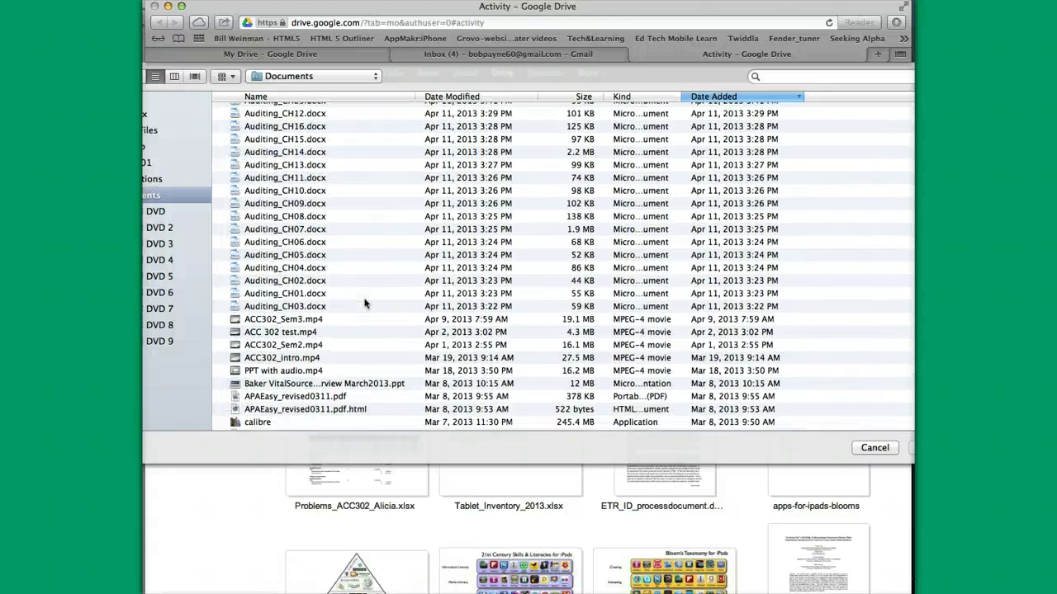
scroll(365, 304, "down", 5)
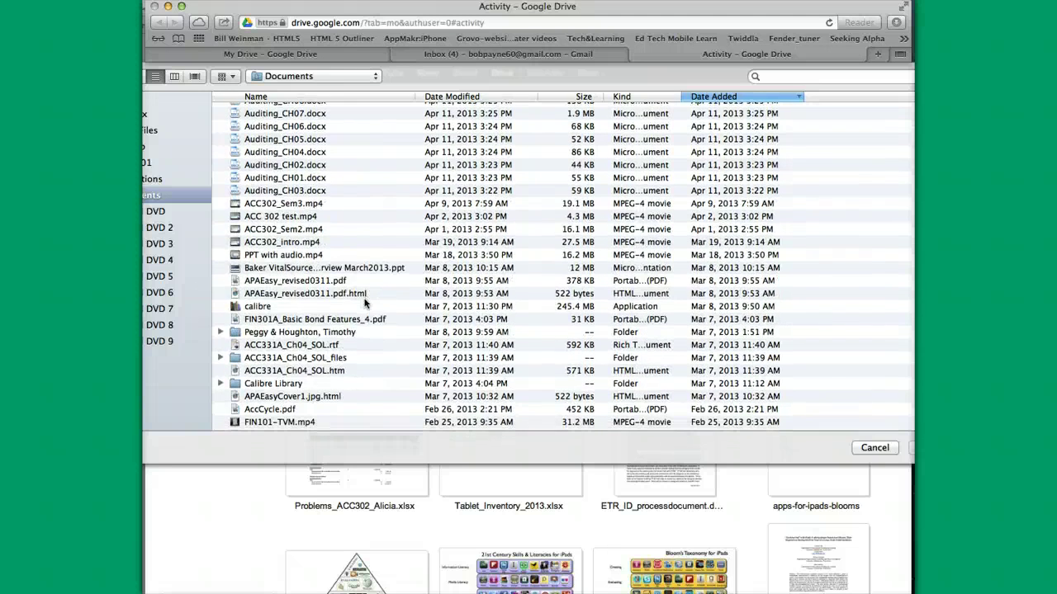
scroll(364, 303, "down", 1)
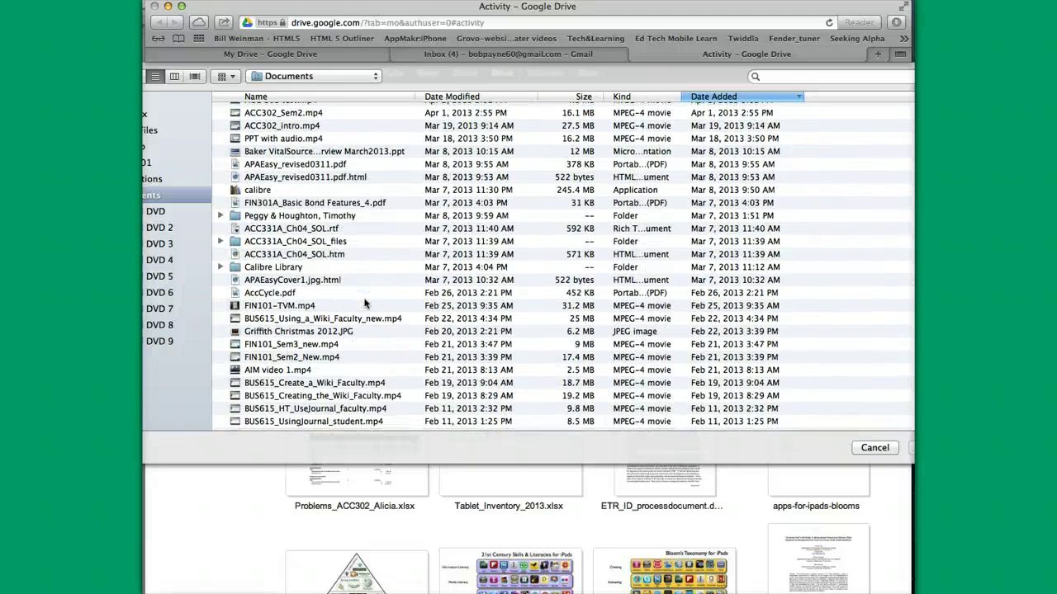
scroll(365, 304, "up", 1)
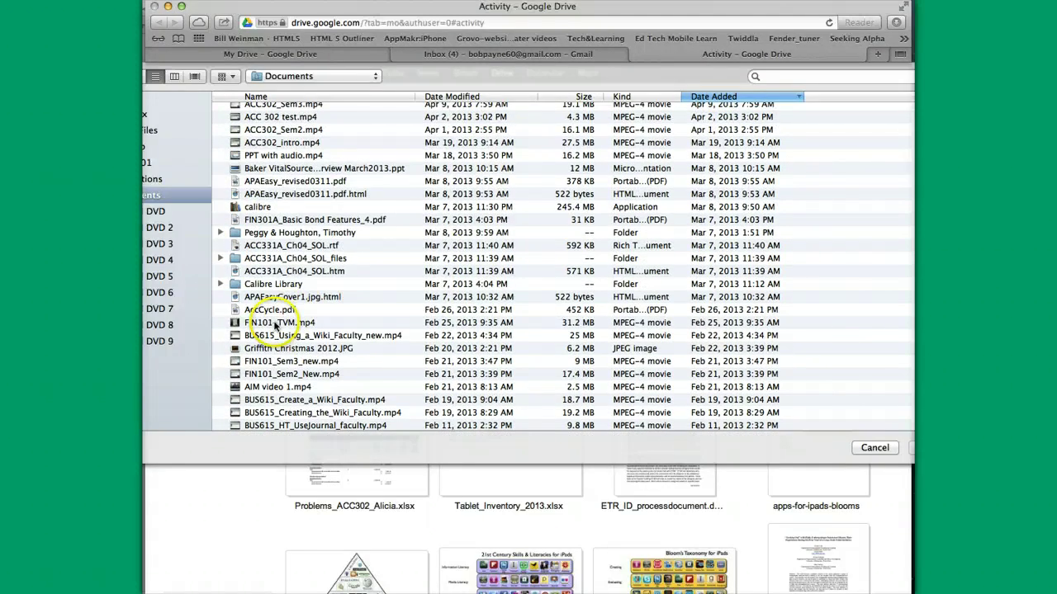
left_click(275, 325)
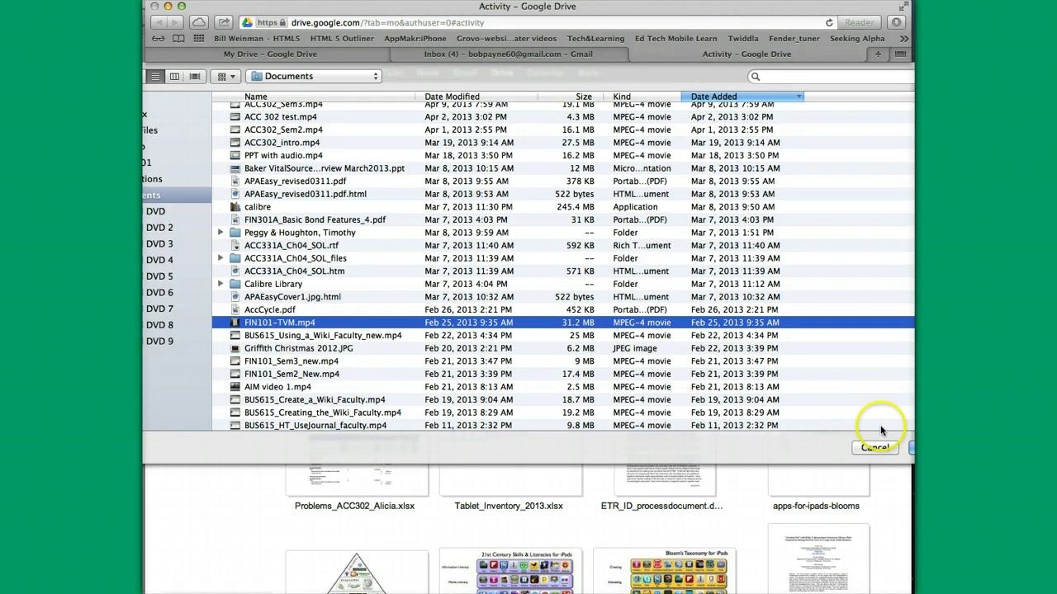
Step: Confirm FIN101-TVM.mp4, uncheck document conversion, and keep confirm-before-each-upload on
left_click(912, 448)
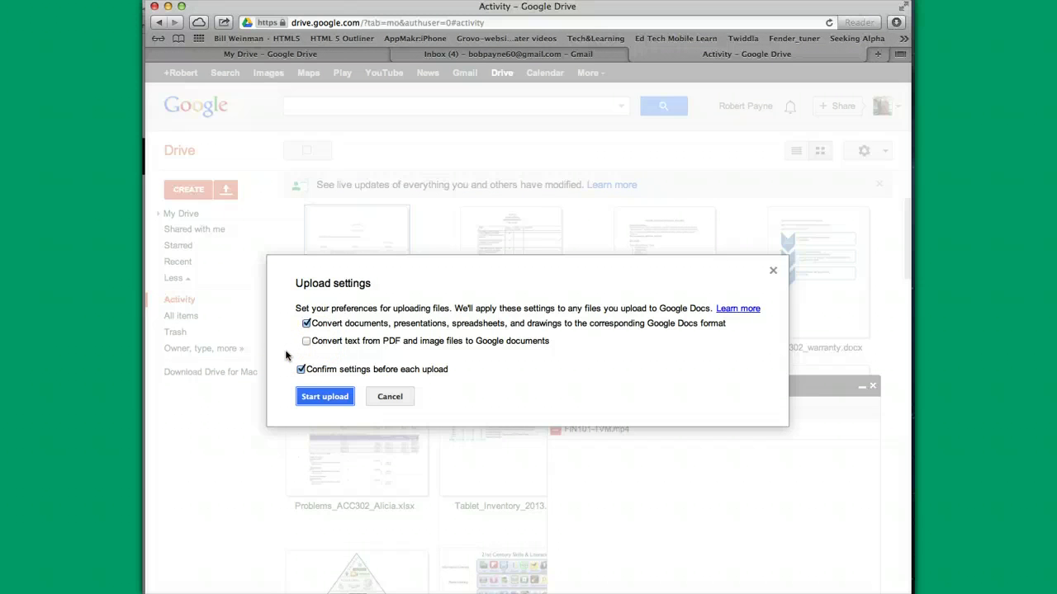
left_click(306, 324)
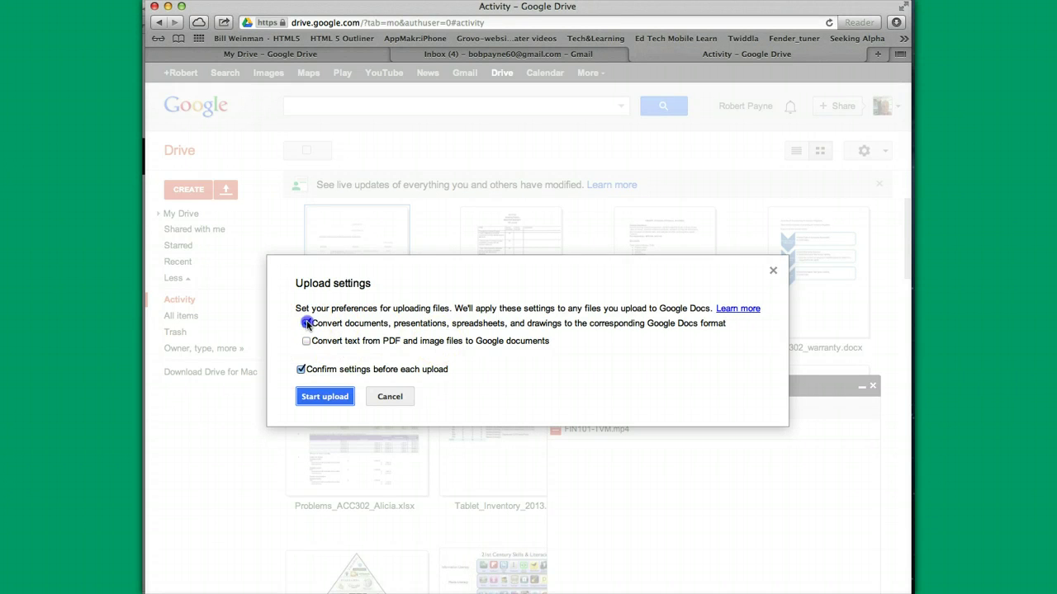
left_click(300, 370)
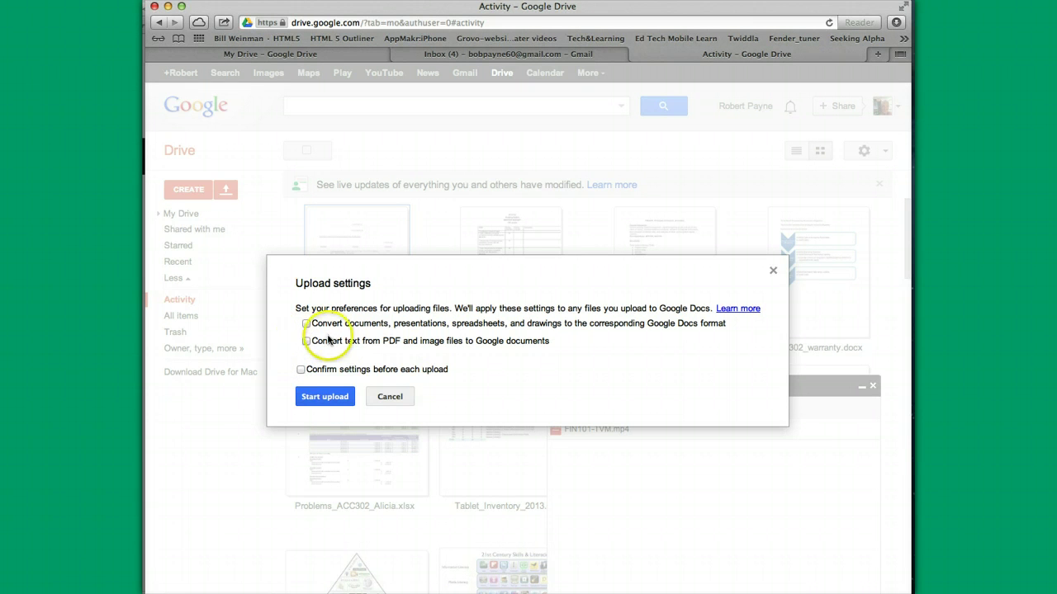
left_click(301, 371)
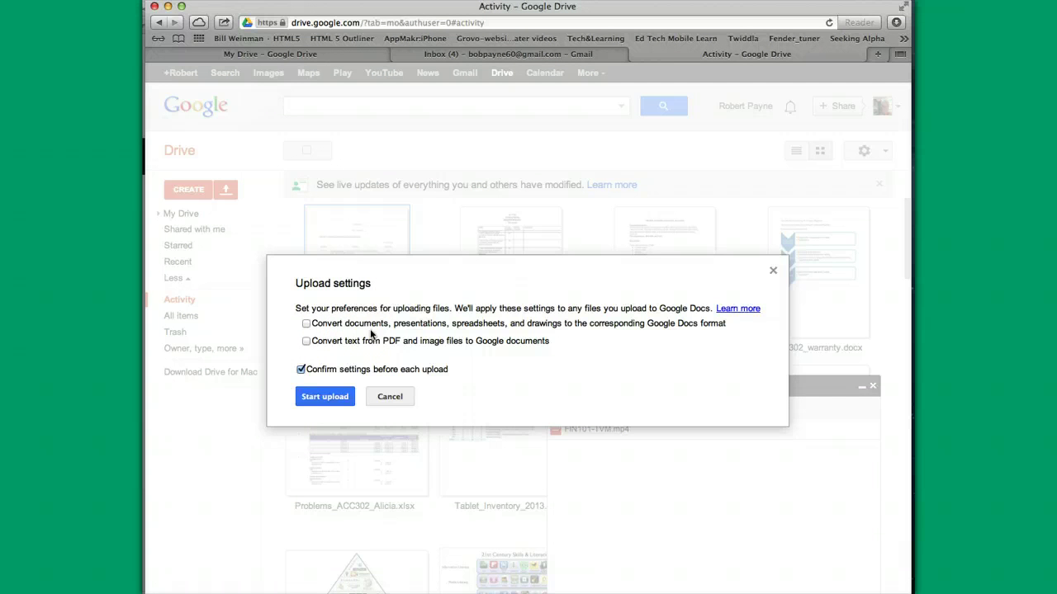
Step: Re-check converting documents, presentations, spreadsheets and drawings in Upload settings
left_click(306, 323)
Step: Start the FIN101-TVM.mp4 upload and briefly view its conversion Settings dropdown
left_click(327, 395)
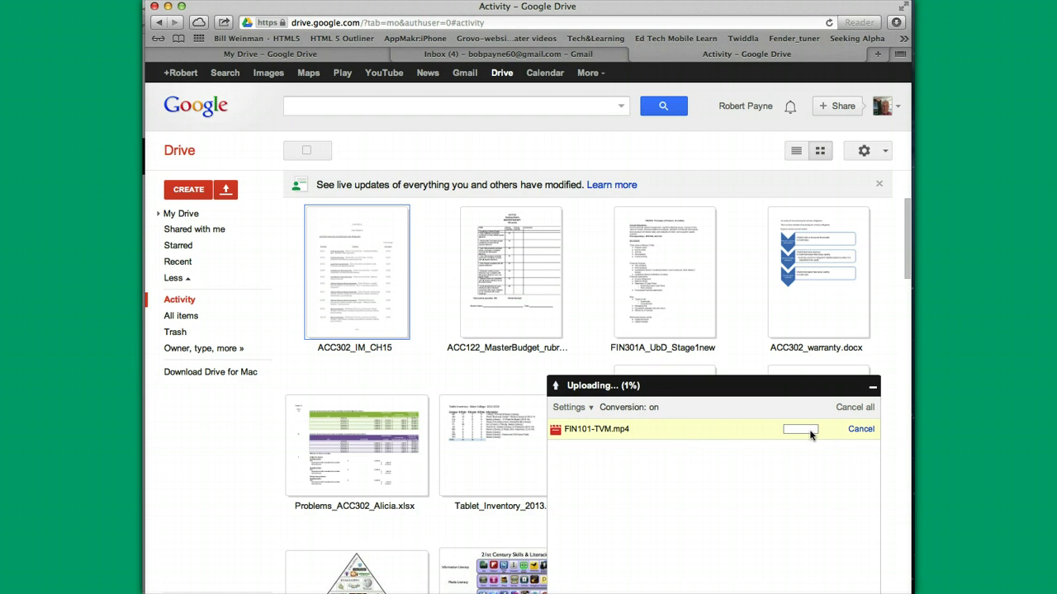
left_click(749, 459)
mouse_move(644, 426)
left_mouse_down()
mouse_move(627, 413)
mouse_move(640, 388)
mouse_move(632, 385)
mouse_move(632, 398)
left_mouse_up()
left_click(591, 408)
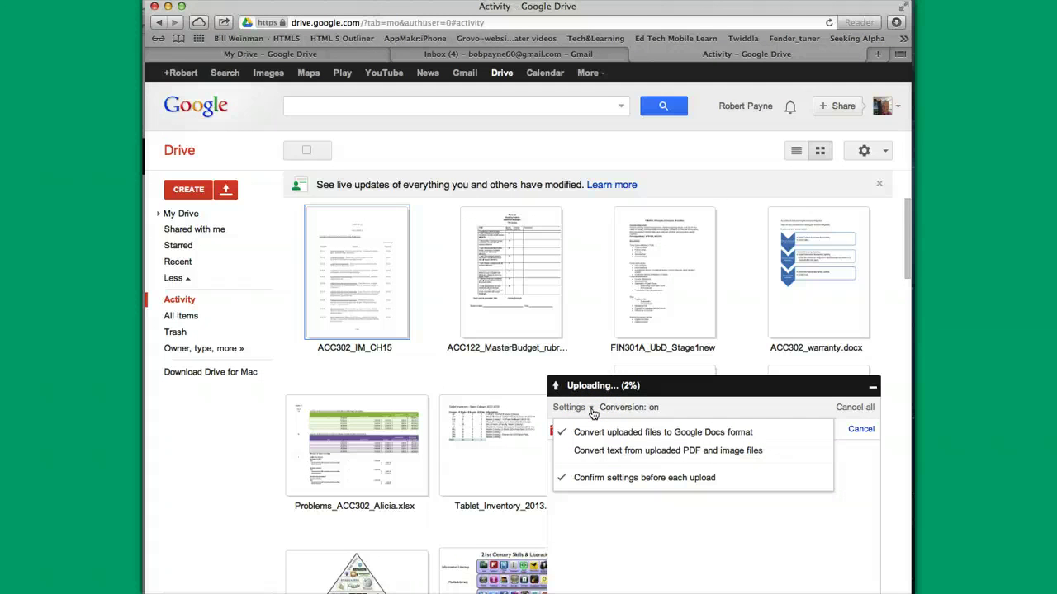
left_click(591, 408)
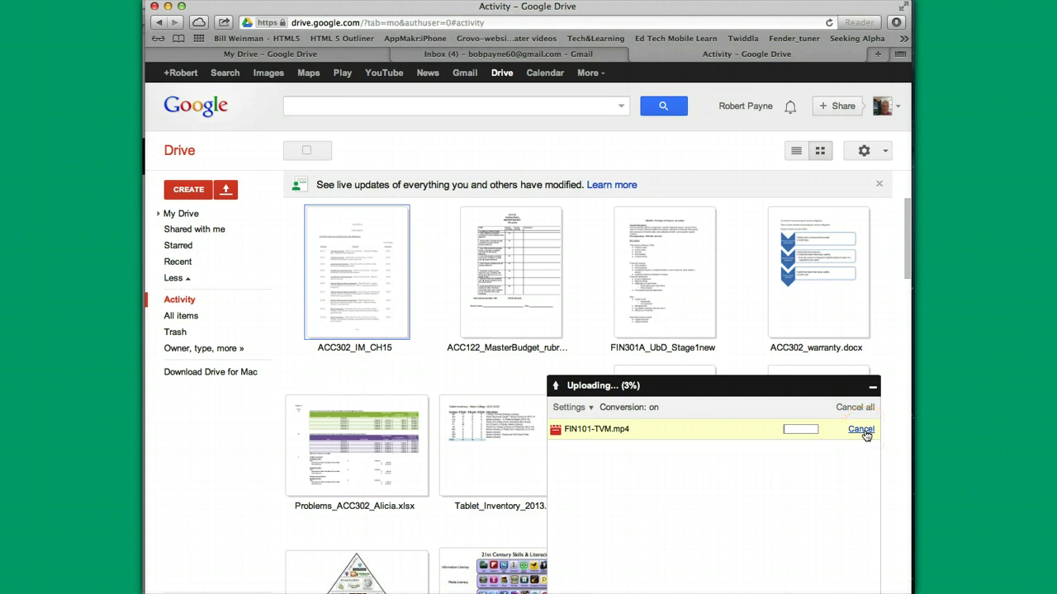
Step: Cancel the FIN101-TVM.mp4 upload and close the upload panel
left_click(863, 432)
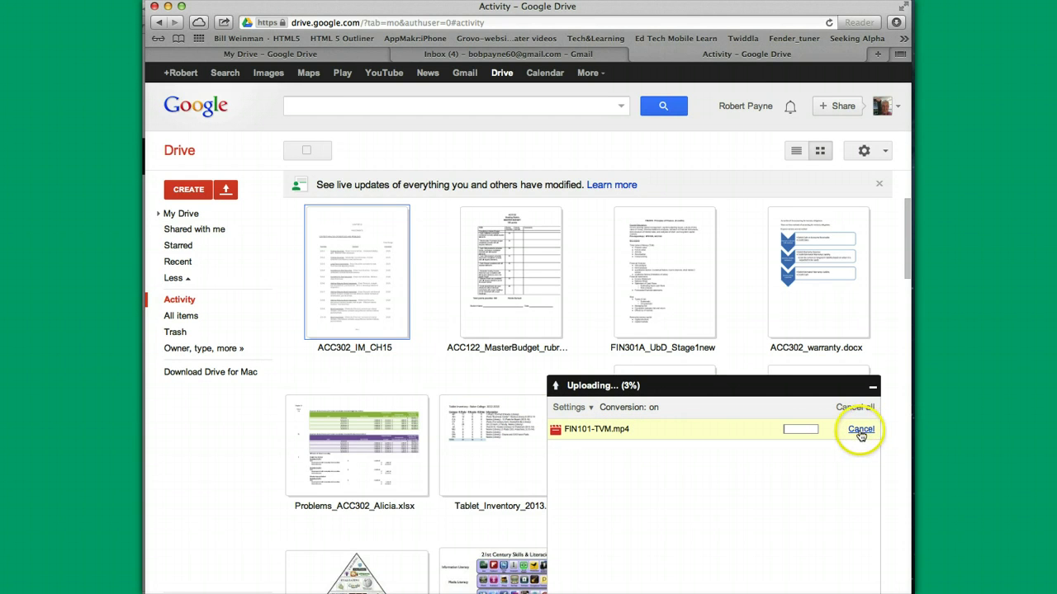
left_click(861, 434)
left_click(764, 415)
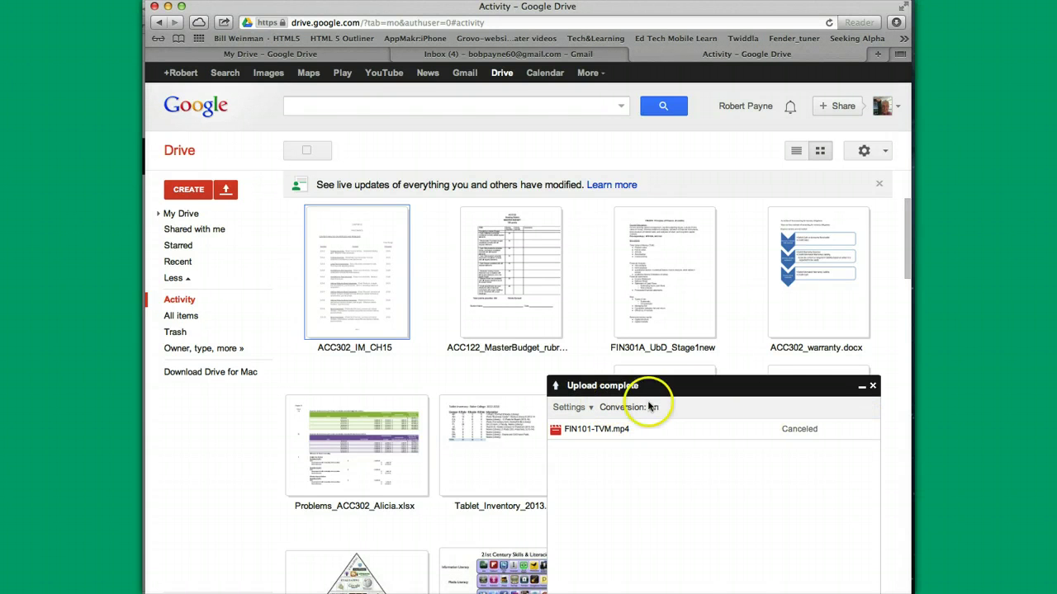
left_click(872, 386)
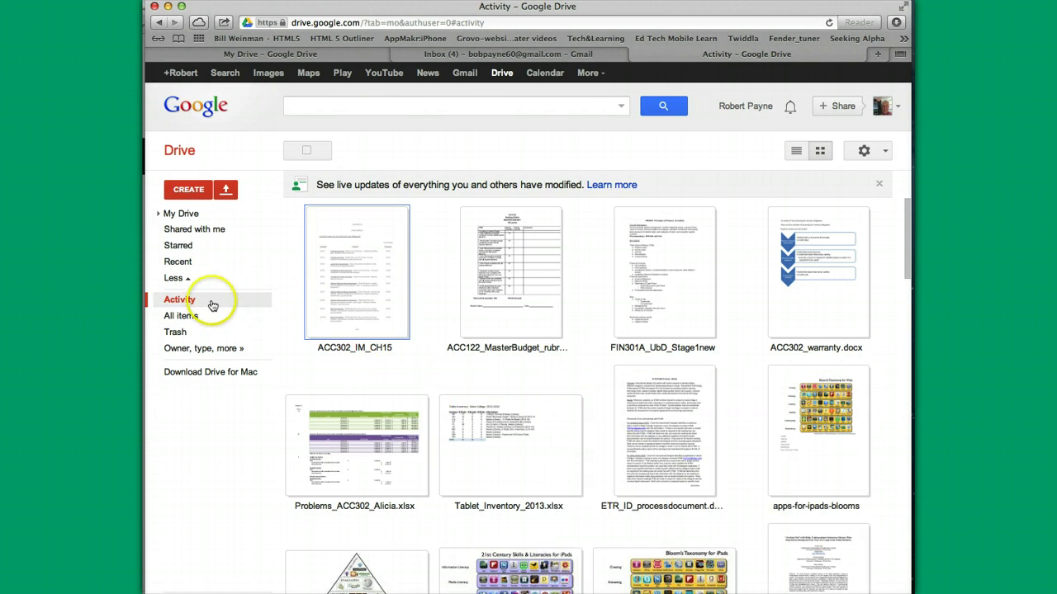
Step: Upload BUS371_UbD_Stage1.docx with conversion to Google Docs format
left_click(225, 192)
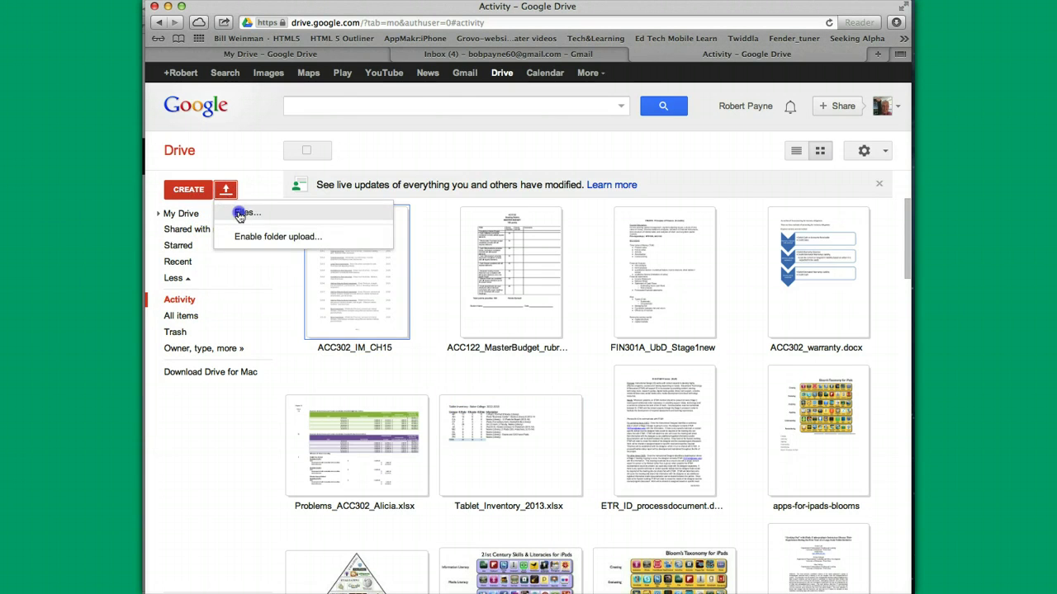
left_click(239, 212)
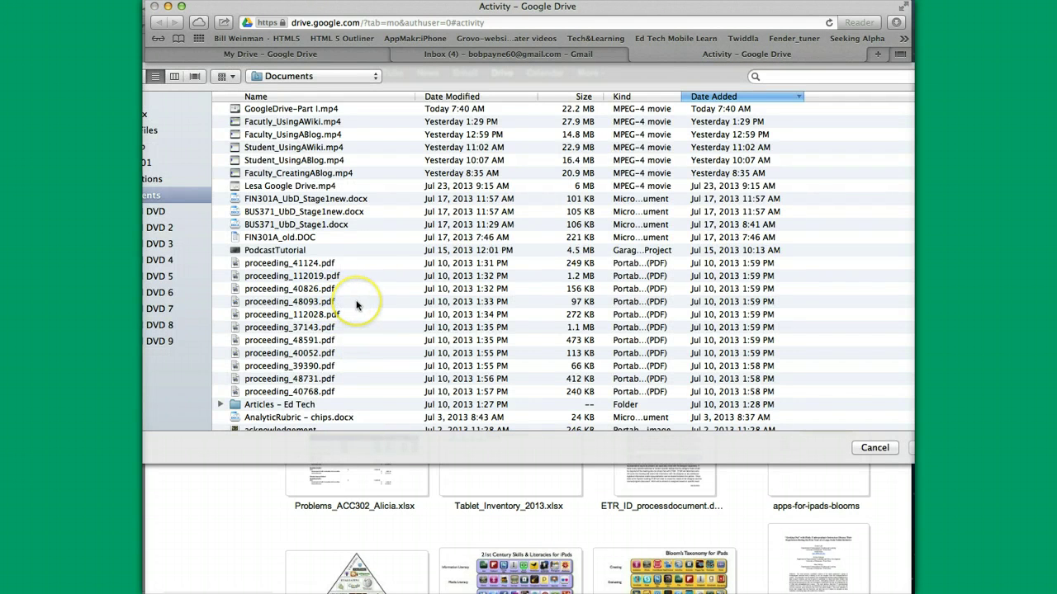
scroll(355, 304, "down", 1)
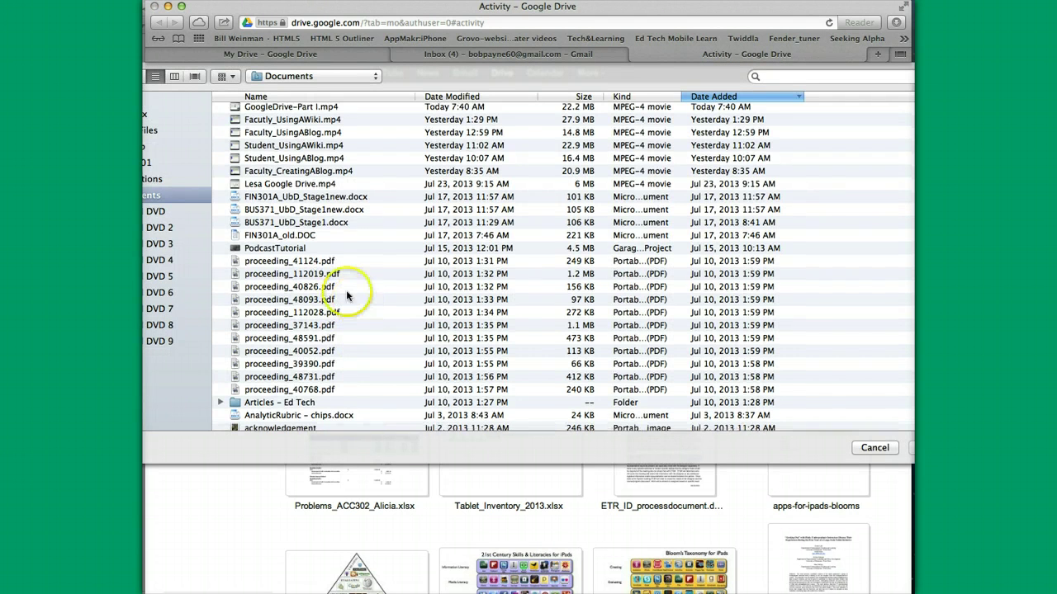
left_click(308, 225)
left_click(912, 448)
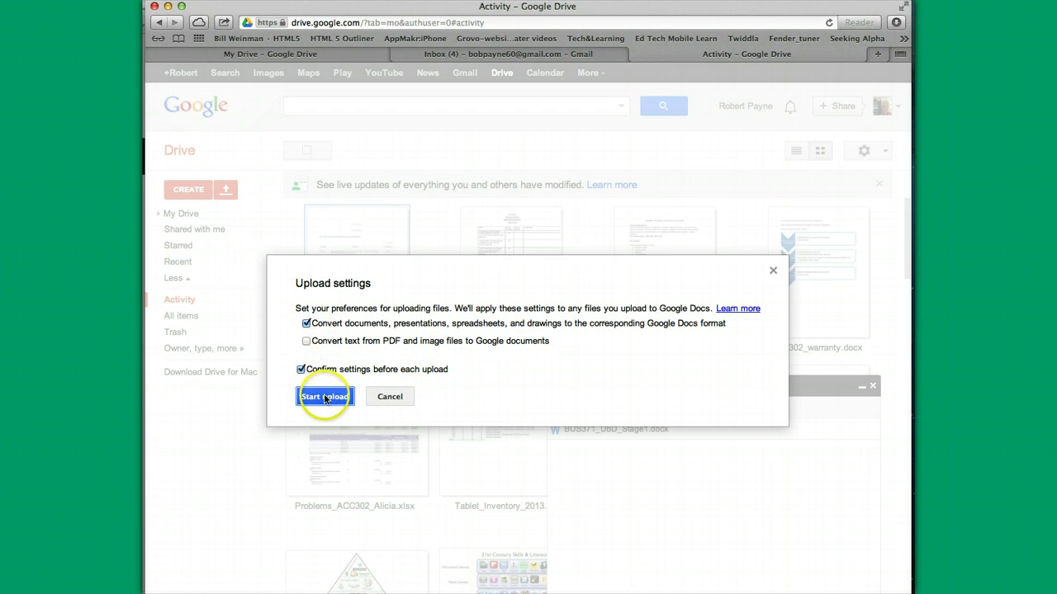
left_click(325, 396)
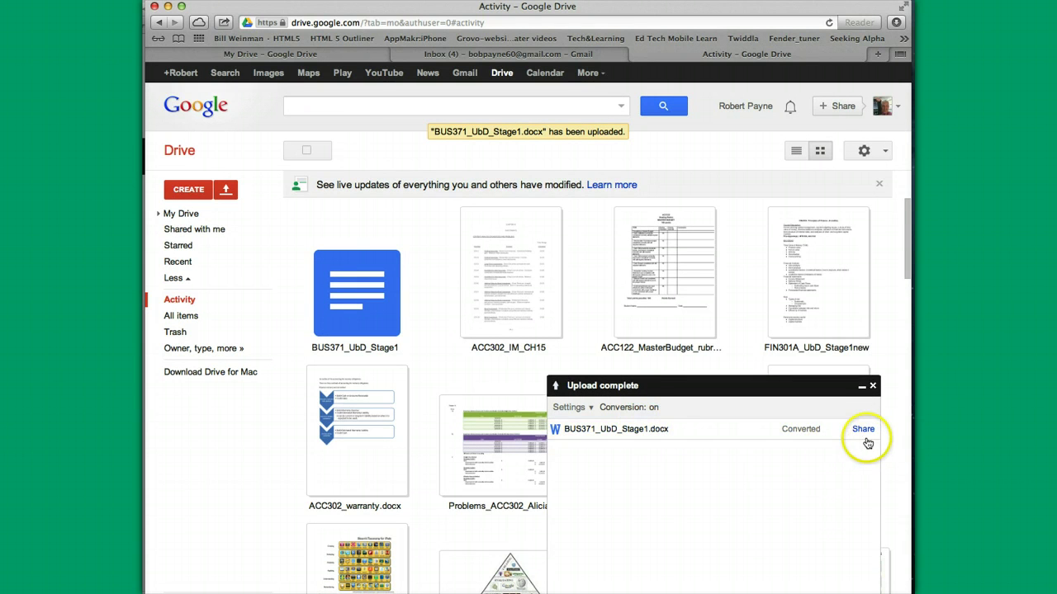
Step: Show the sharing settings for the converted BUS371_UbD_Stage1 document, confirming Private access
left_click(864, 432)
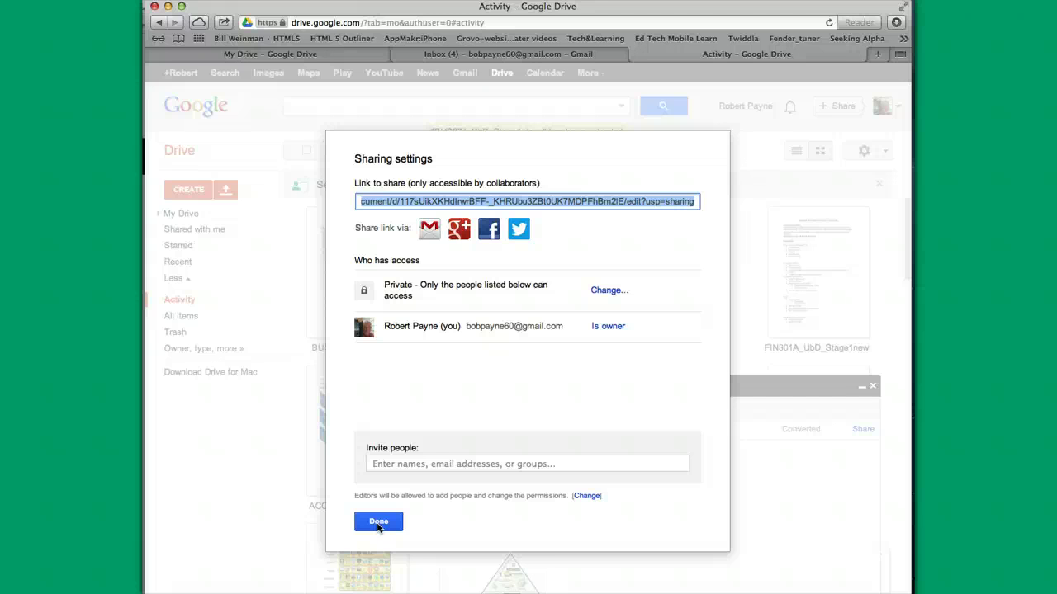
Step: Close the sharing settings, leaving BUS371_UbD_Stage1 Private, and return to Activity
left_click(378, 525)
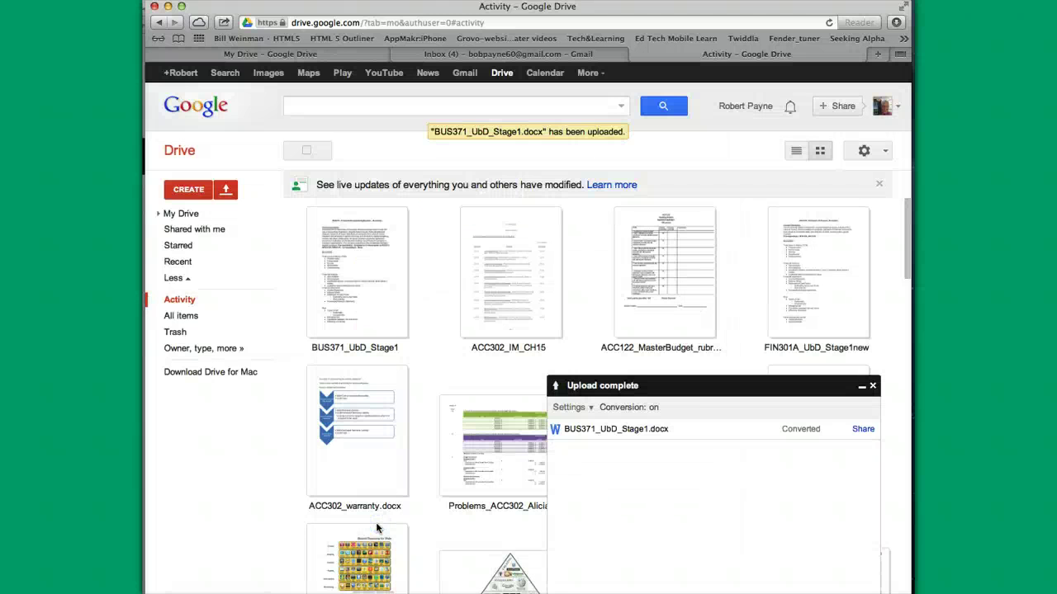